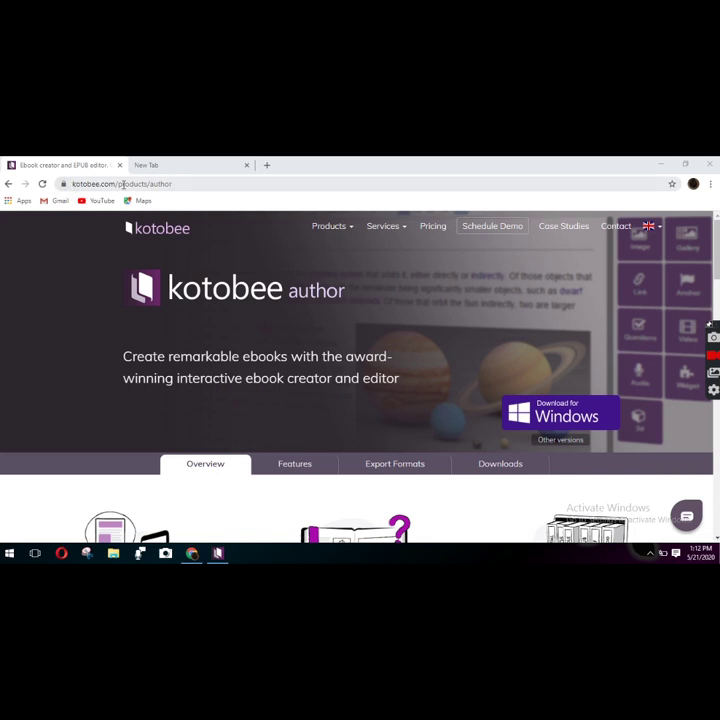
- Select the kotobee.com/products/author address in Chrome and bring up File Explorer
{"action": "left_click", "coordinate": [186, 188]}
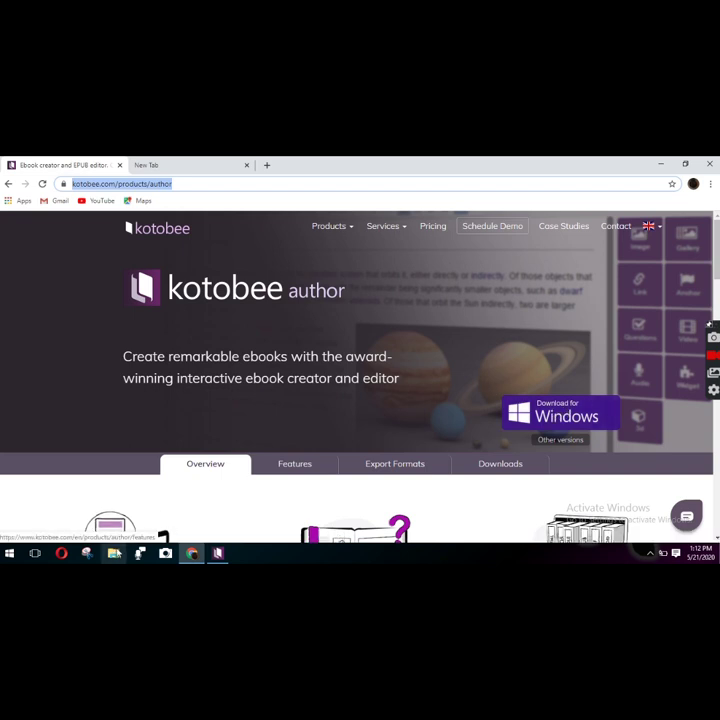
{"action": "left_click", "coordinate": [114, 553]}
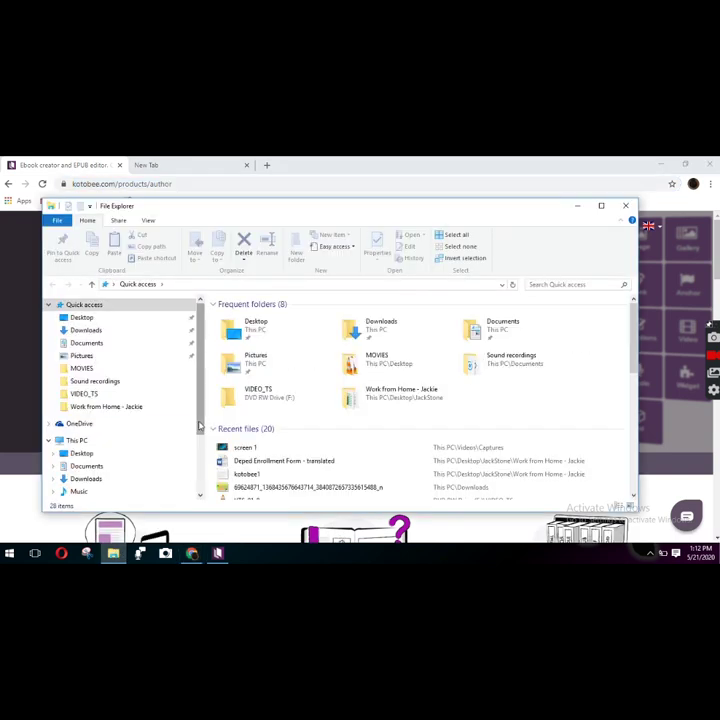
- Run the kotobeeauthor-1.6.3-win32 installer from Downloads, then close File Explorer
{"action": "left_click", "coordinate": [144, 331]}
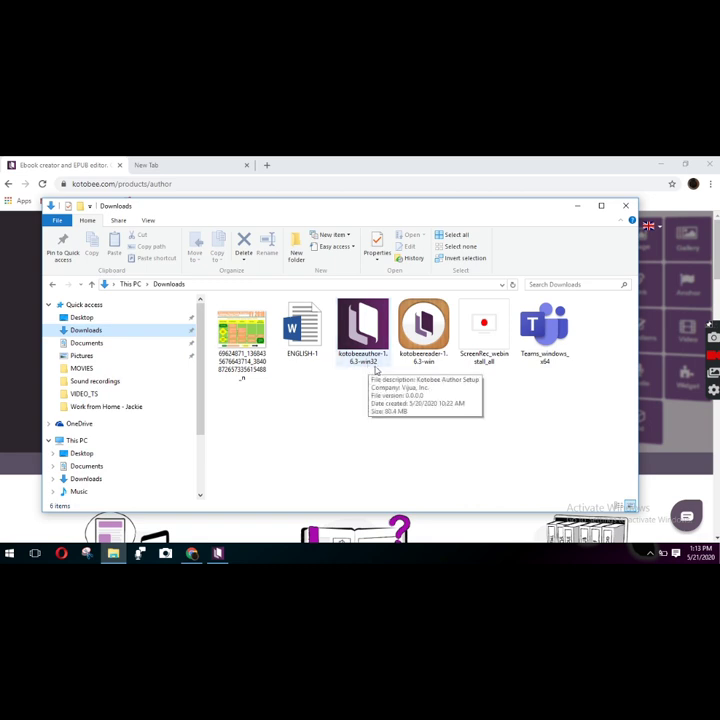
{"action": "double_click", "coordinate": [364, 330]}
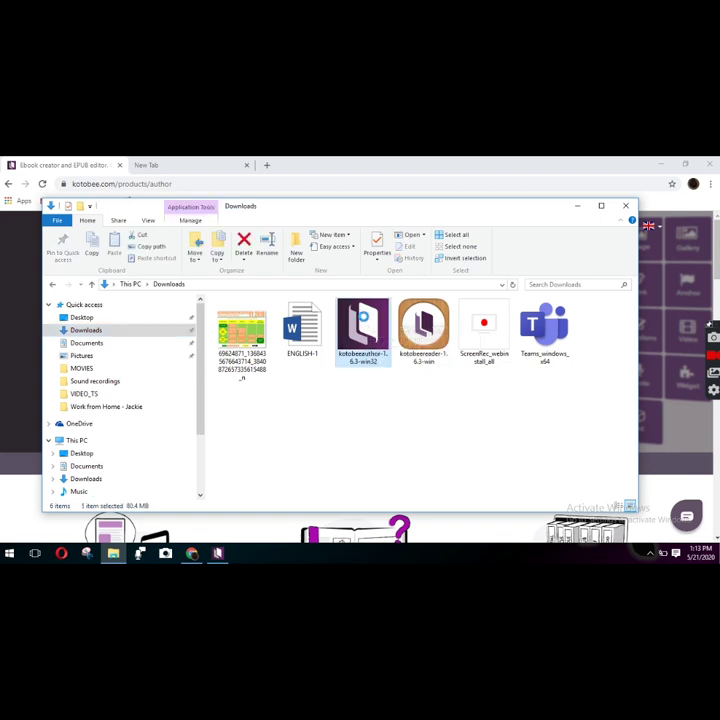
{"action": "right_click", "coordinate": [363, 318]}
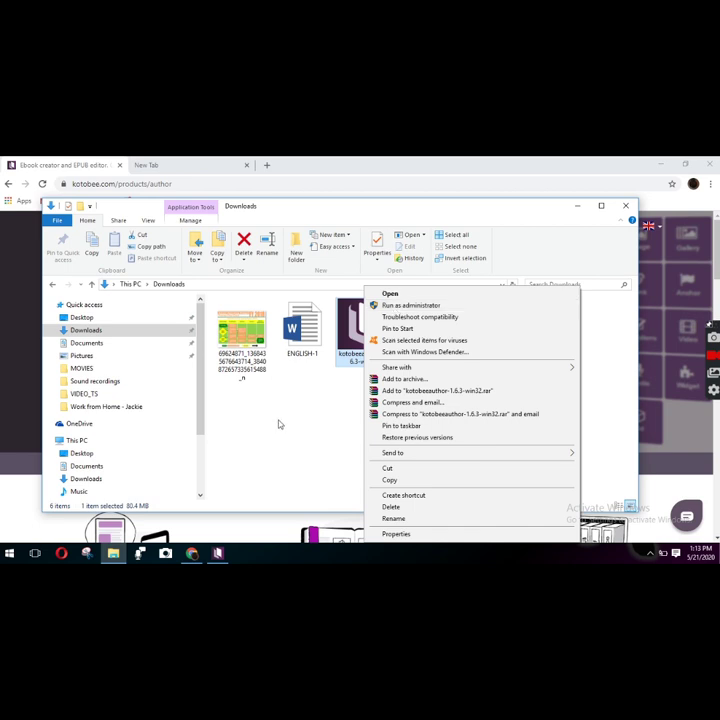
{"action": "left_click", "coordinate": [311, 414]}
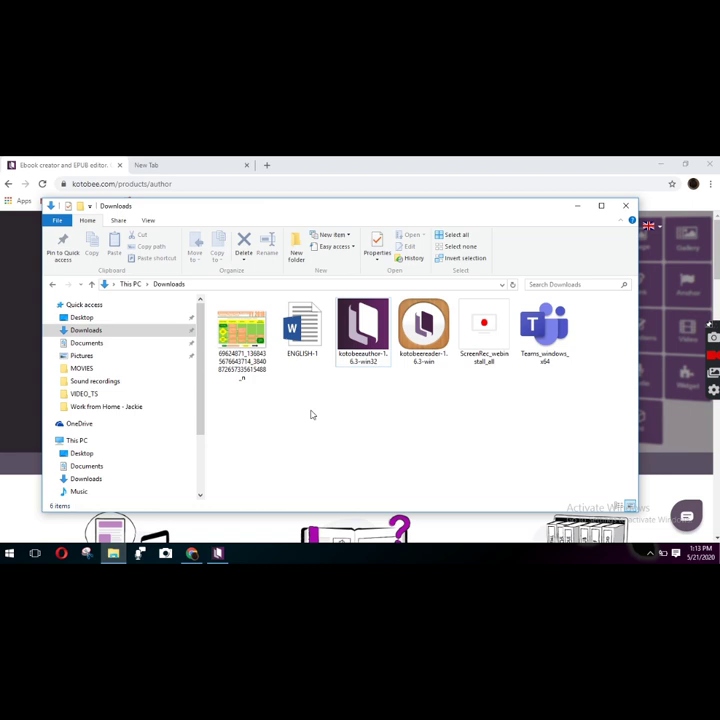
{"action": "left_click", "coordinate": [627, 207]}
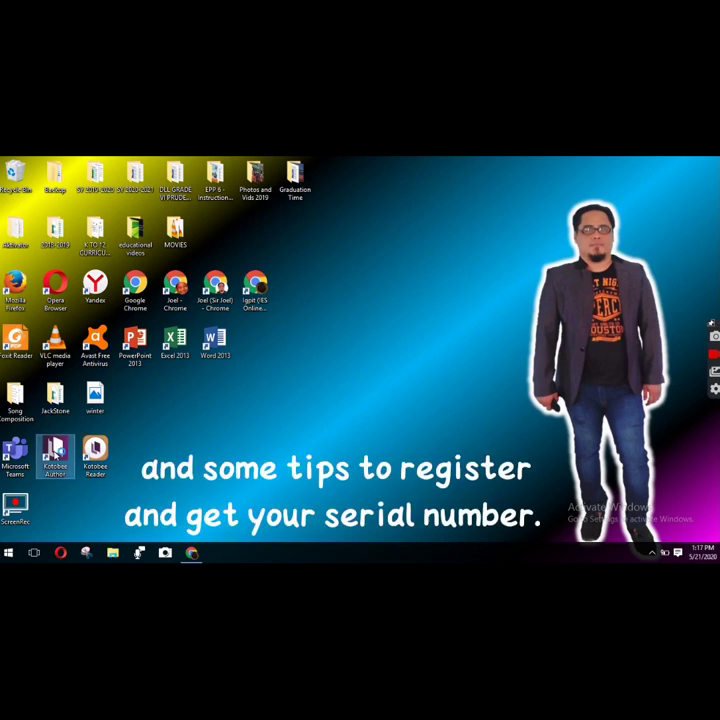
- Launch Kotobee Author from its desktop shortcut
{"action": "double_click", "coordinate": [55, 455]}
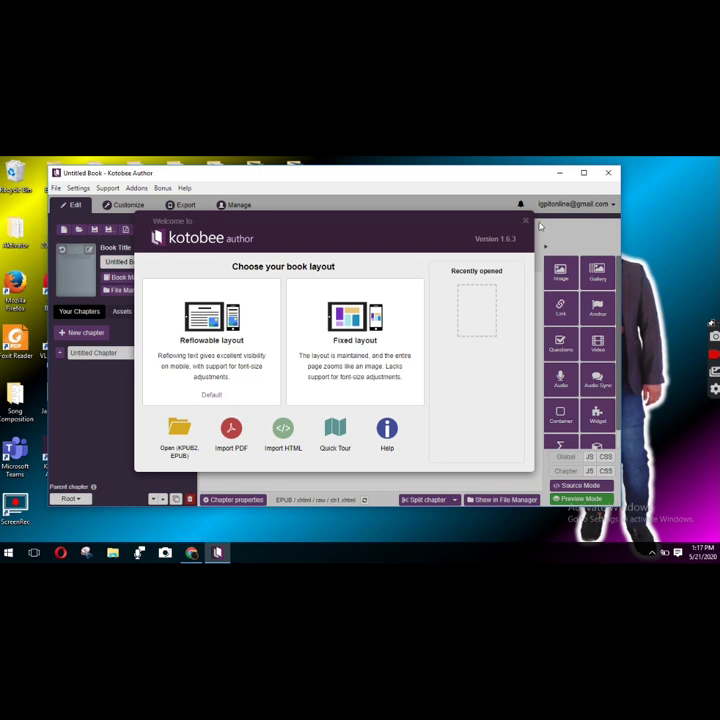
- Dismiss the welcome screen, copy the Invite Friends to Kotobee share link, and return to Chrome
{"action": "left_click", "coordinate": [526, 221]}
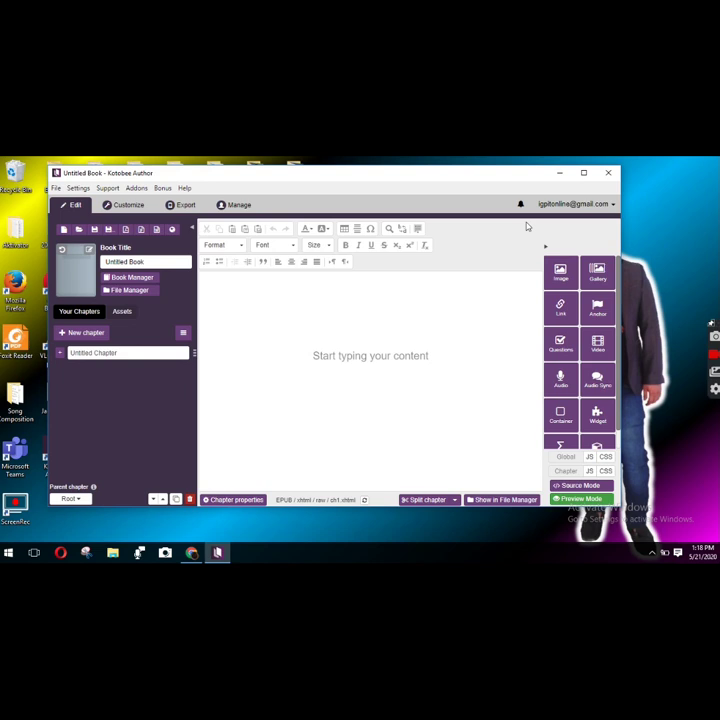
{"action": "left_click", "coordinate": [615, 205]}
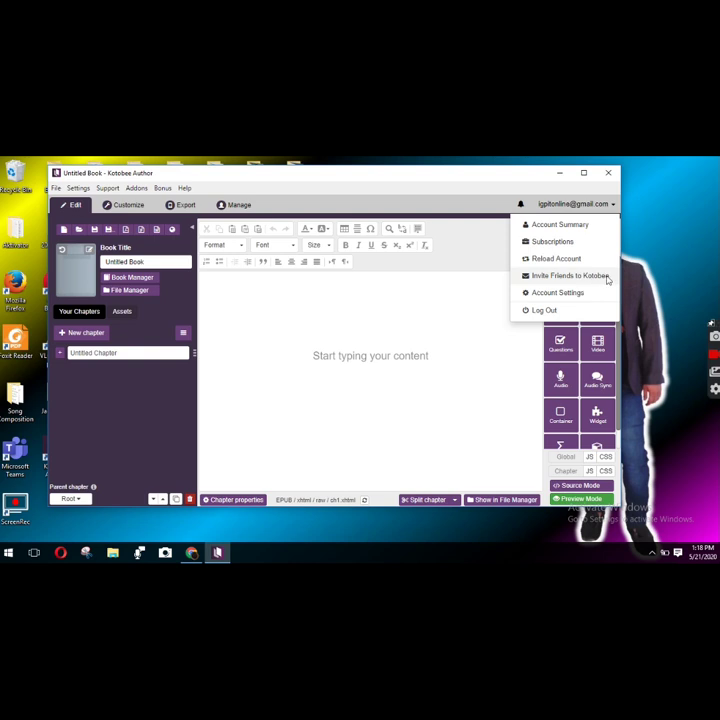
{"action": "left_click", "coordinate": [600, 276]}
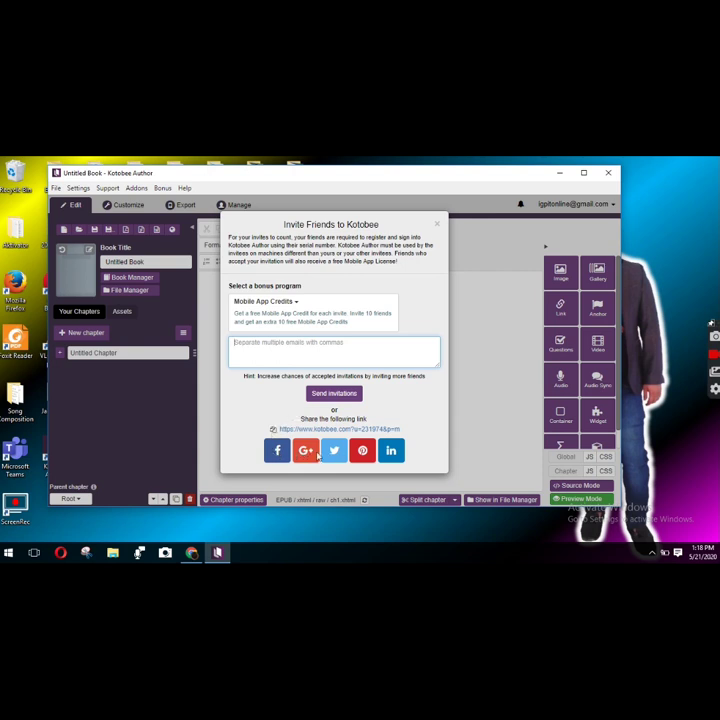
{"action": "left_click", "coordinate": [273, 431]}
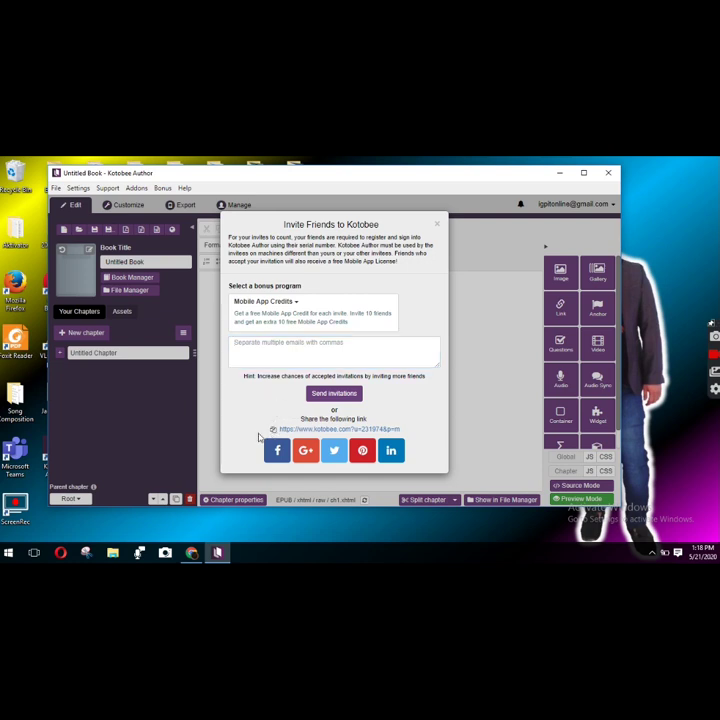
{"action": "left_click", "coordinate": [273, 431]}
{"action": "left_click", "coordinate": [191, 553]}
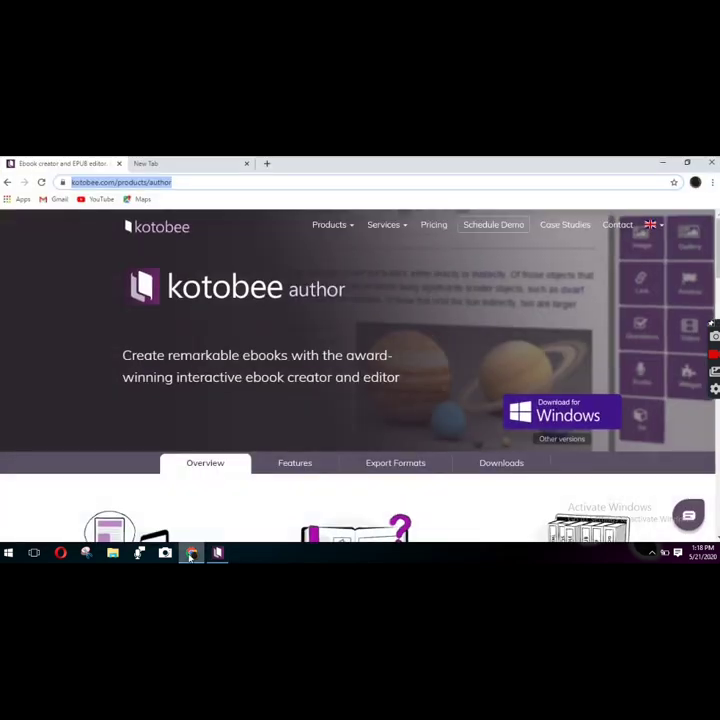
- Open Facebook in the new tab and start a chat with the friend found by name search
{"action": "left_click", "coordinate": [153, 164]}
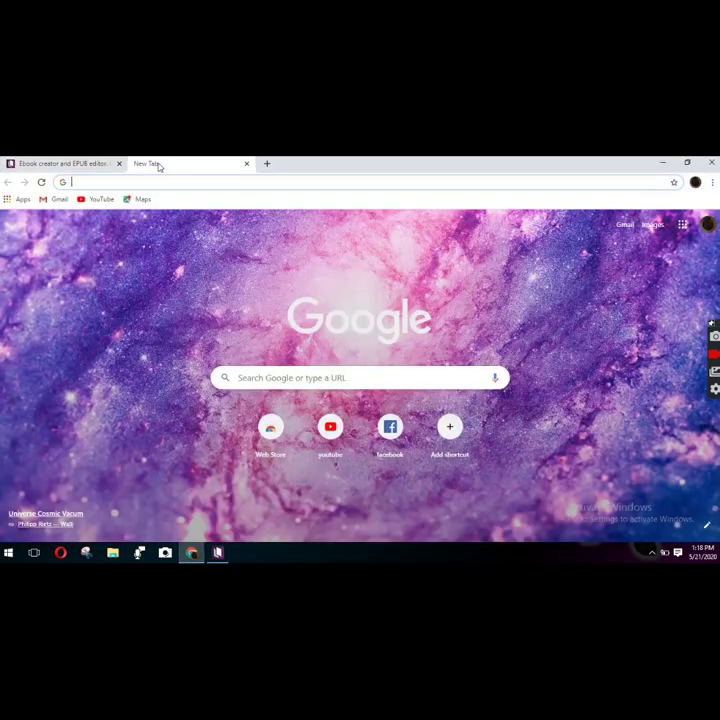
{"action": "left_click", "coordinate": [388, 429]}
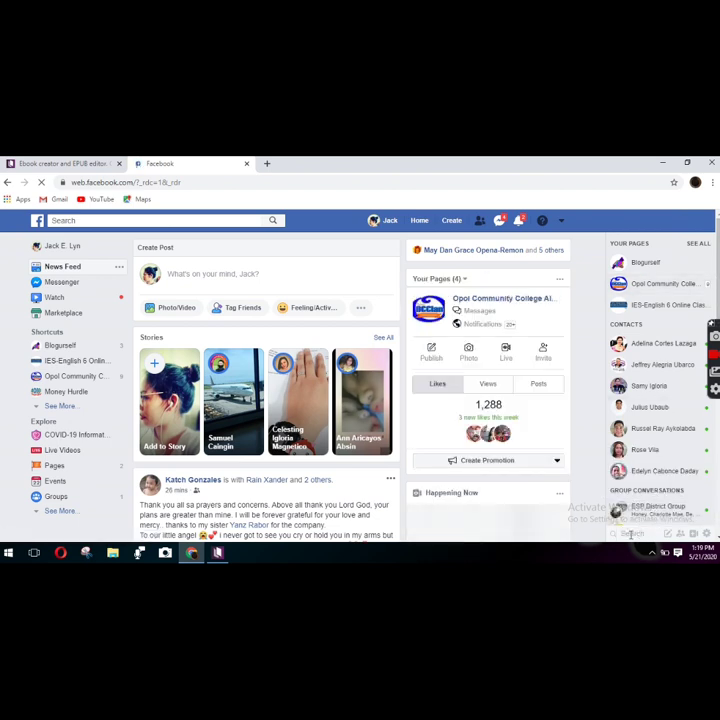
{"action": "left_click", "coordinate": [644, 532]}
{"action": "type", "text": "Johl"}
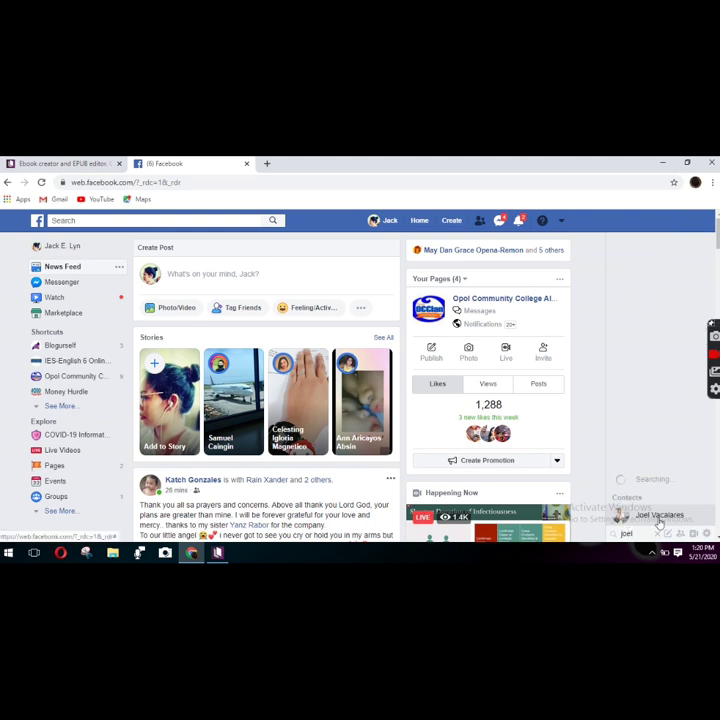
{"action": "left_click", "coordinate": [659, 519]}
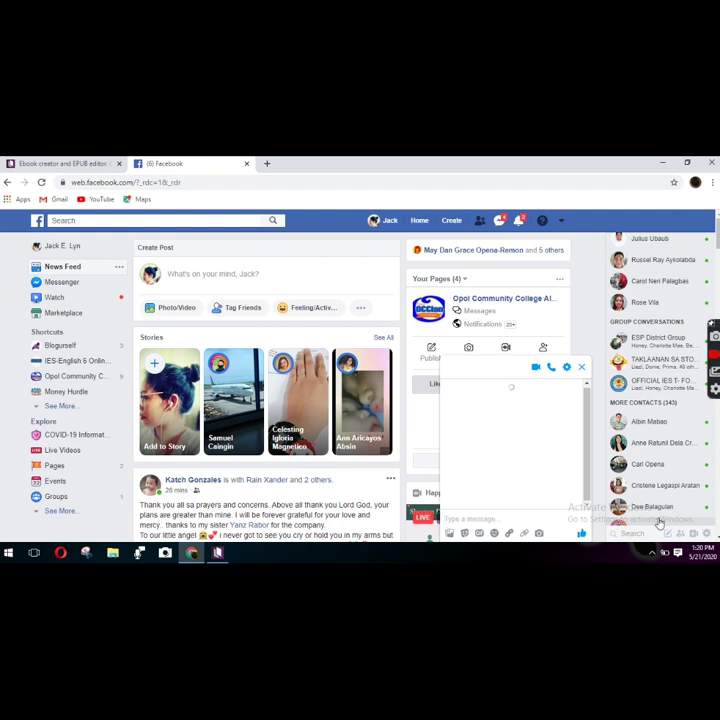
- Paste and send the Kotobee invite link, then open it to reach the free-license sign-up page
{"action": "left_click", "coordinate": [453, 517]}
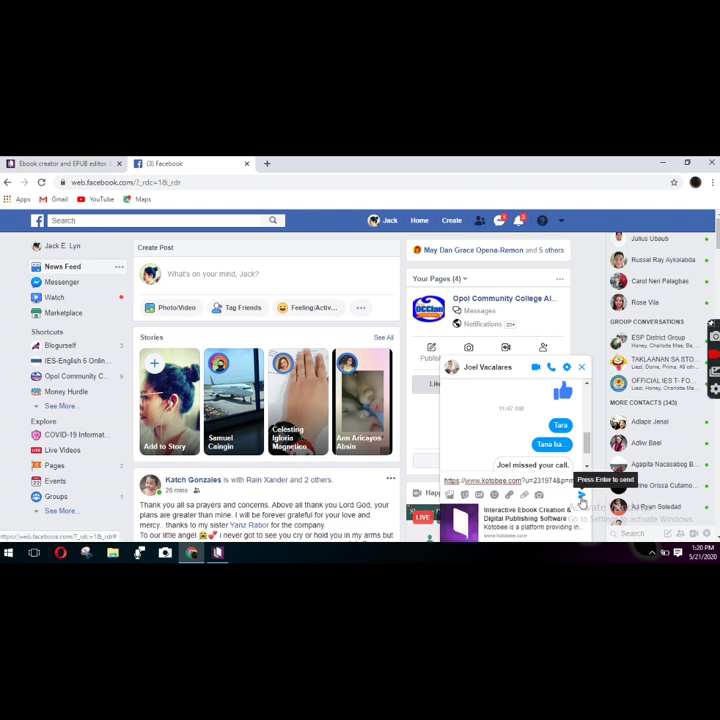
{"action": "left_click", "coordinate": [582, 500]}
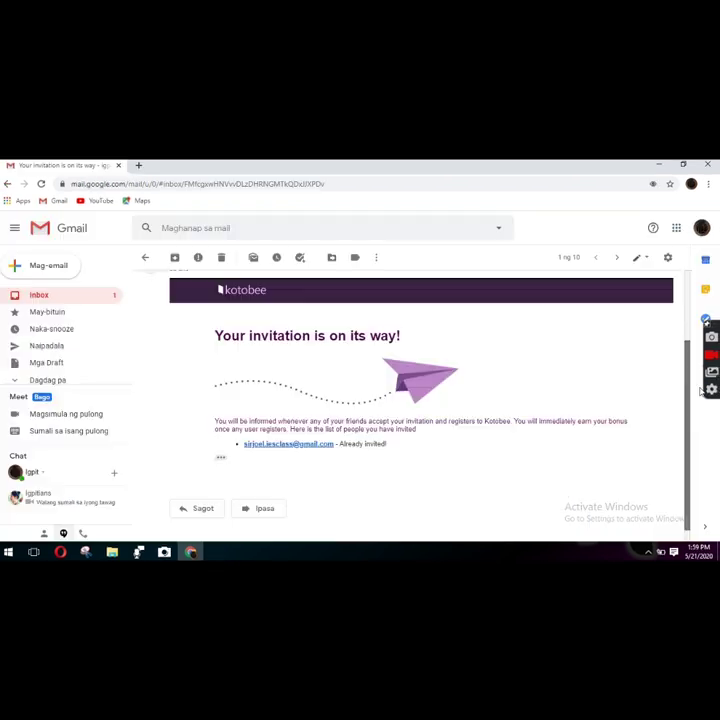
{"action": "scroll", "coordinate": [693, 407], "scroll_direction": "down", "scroll_amount": 1}
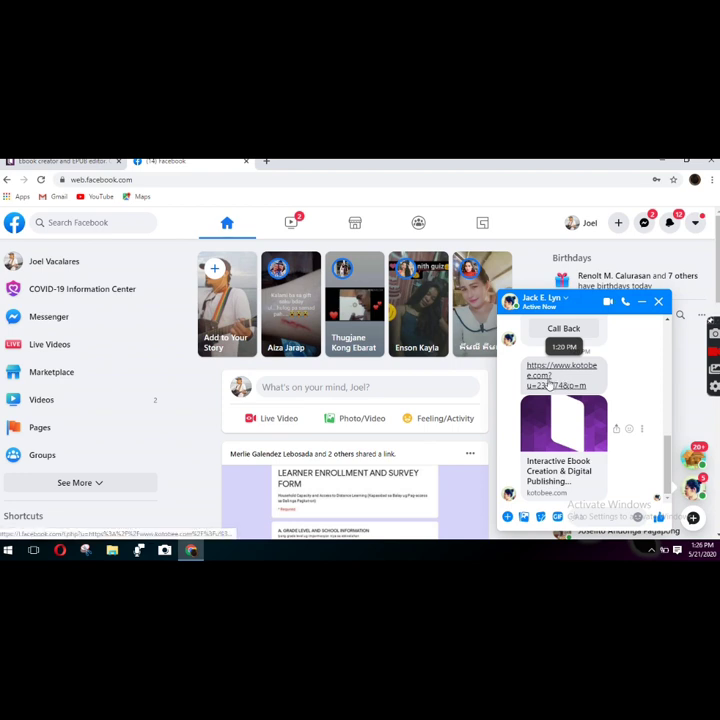
{"action": "left_click", "coordinate": [562, 377]}
{"action": "left_click", "coordinate": [99, 427]}
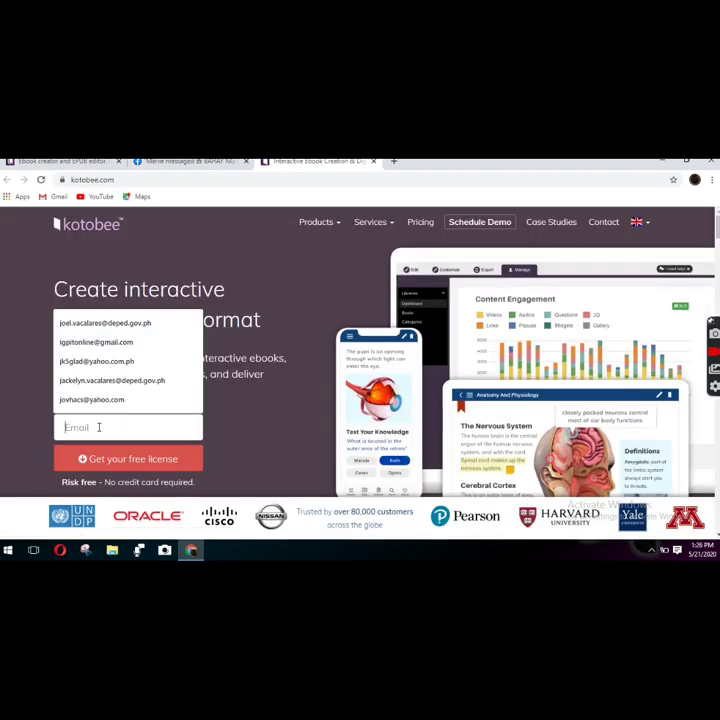
- Paste the email address and submit 'Get your free license'
{"action": "key", "text": "ctrl+v"}
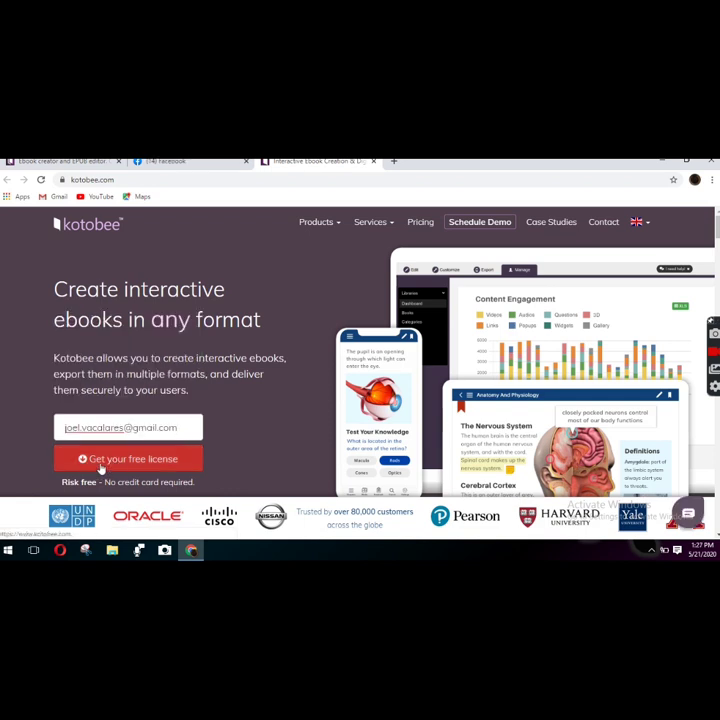
{"action": "left_click", "coordinate": [118, 464]}
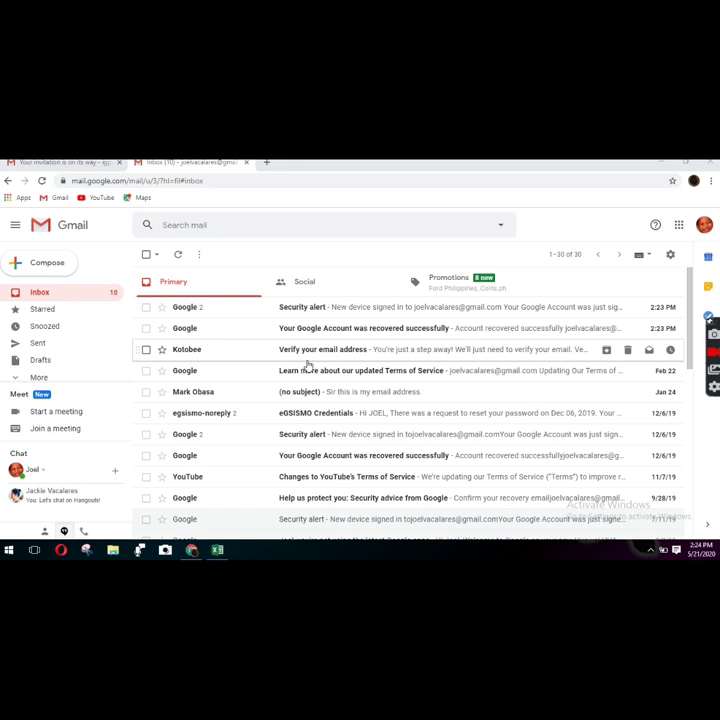
- Open Kotobee's 'Verify your email address' message and follow its Verify link
{"action": "left_click", "coordinate": [322, 357]}
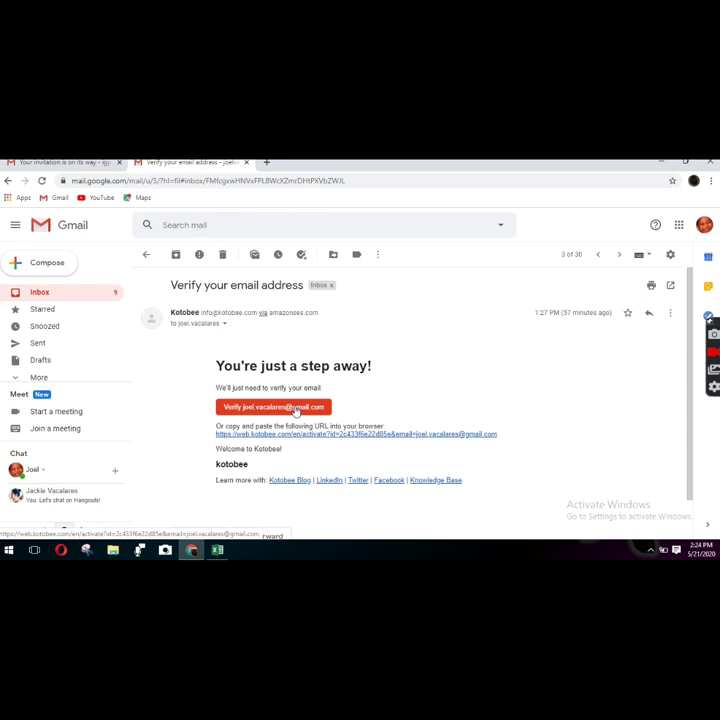
{"action": "left_click", "coordinate": [307, 409]}
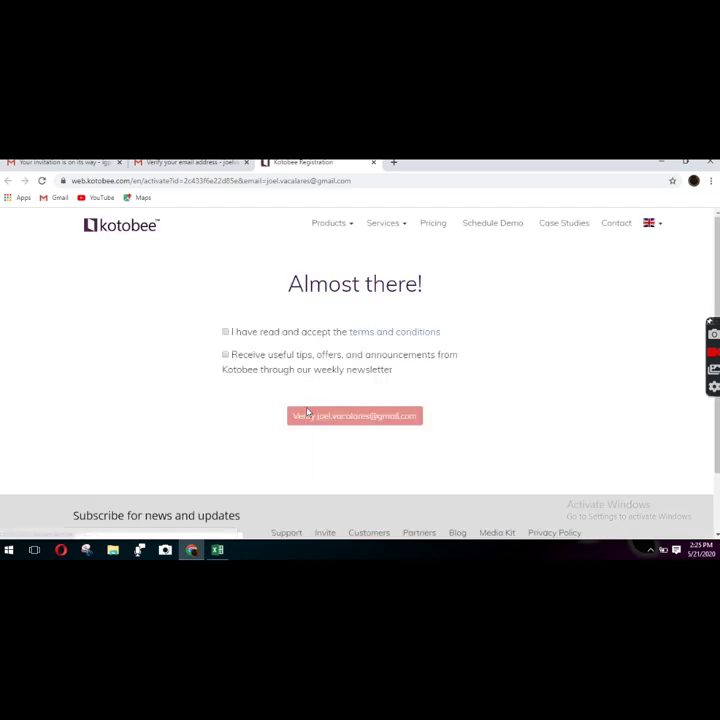
- Accept the terms, opt in to the weekly newsletter, and verify the email
{"action": "left_click", "coordinate": [225, 332]}
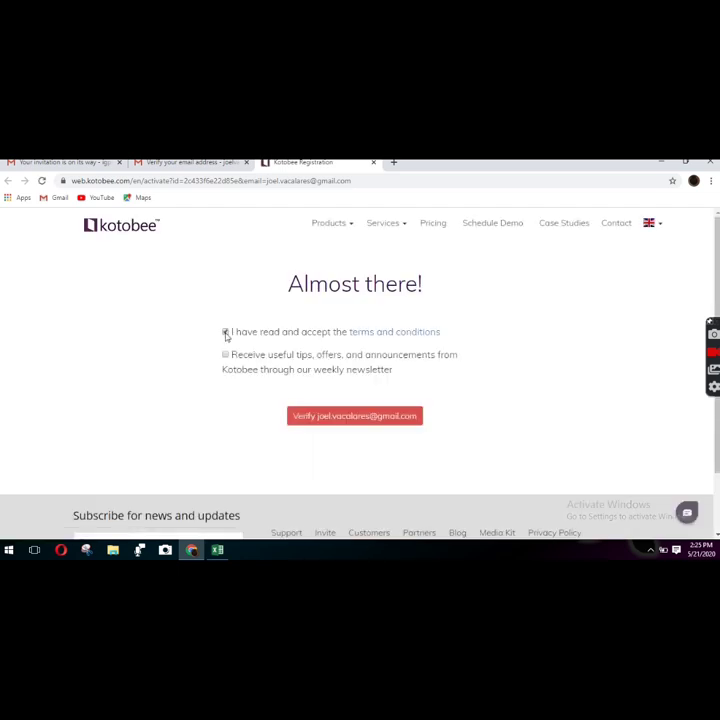
{"action": "left_click", "coordinate": [226, 356]}
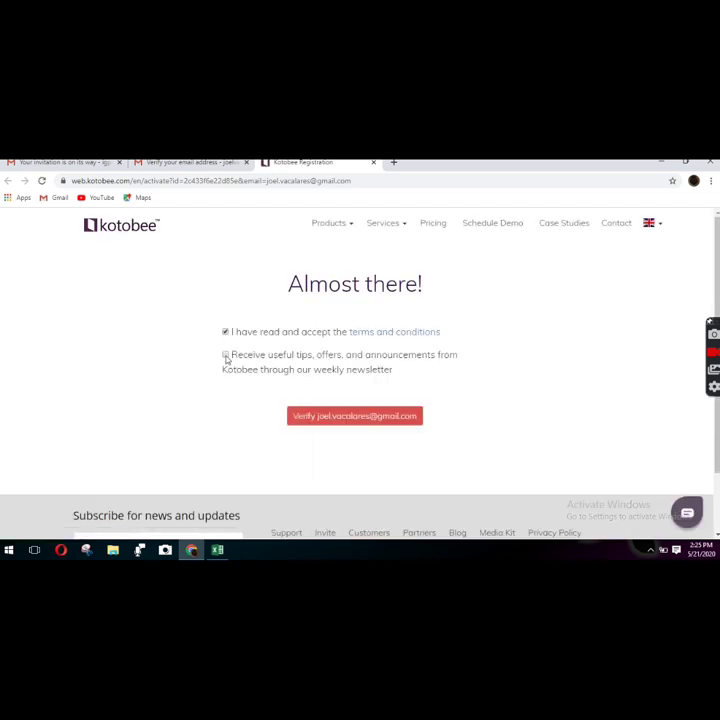
{"action": "left_click", "coordinate": [341, 418]}
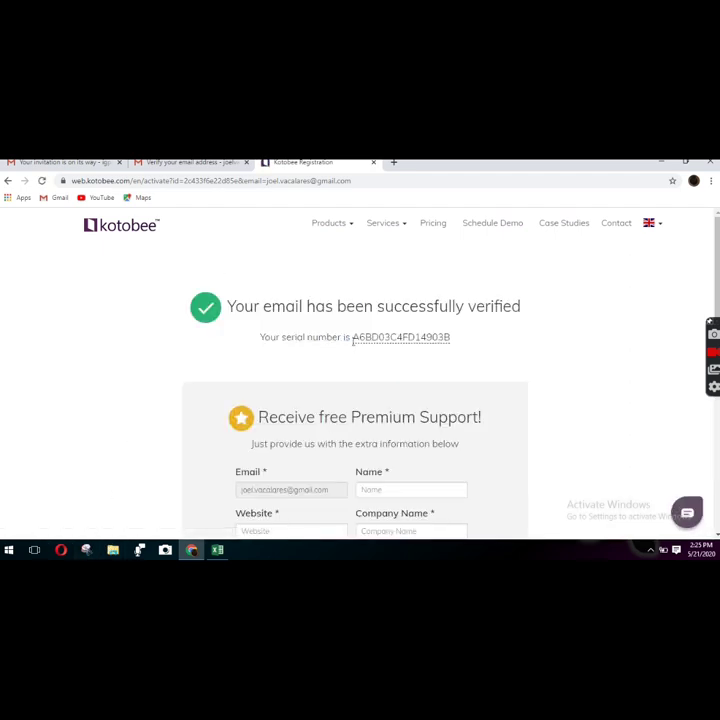
- Copy the free serial number, then relaunch Kotobee Author and close its welcome dialog
{"action": "left_click_drag", "start_coordinate": [354, 337], "coordinate": [452, 343]}
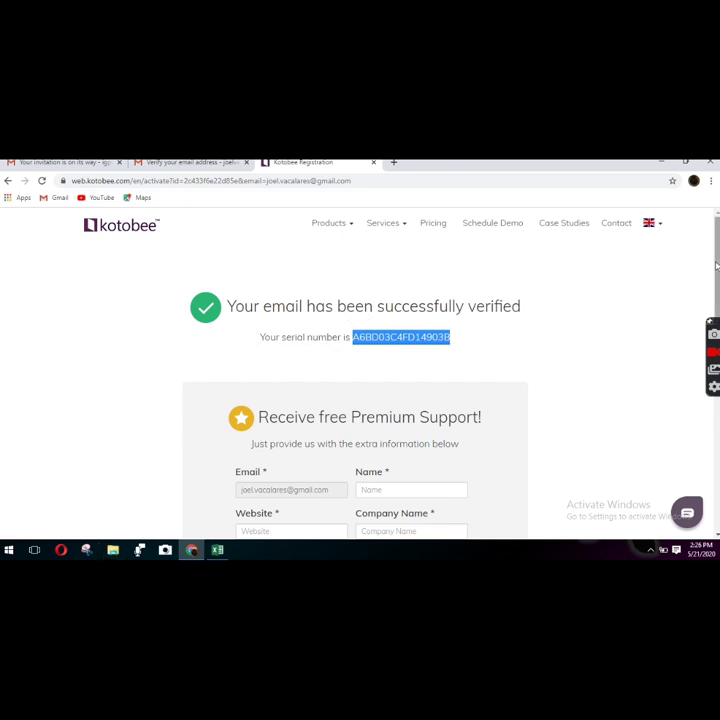
{"action": "scroll", "coordinate": [646, 236], "scroll_direction": "down", "scroll_amount": 1}
{"action": "scroll", "coordinate": [356, 369], "scroll_direction": "down", "scroll_amount": 2}
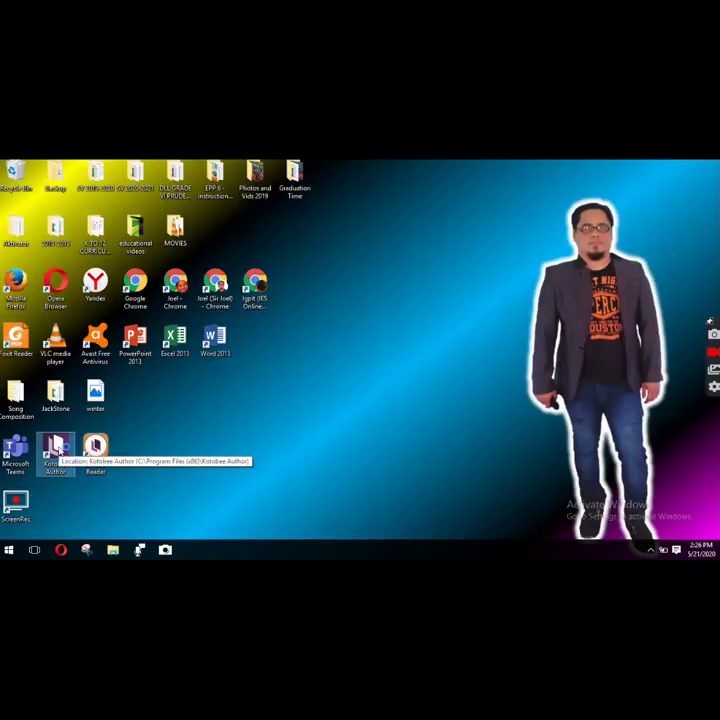
{"action": "double_click", "coordinate": [57, 451]}
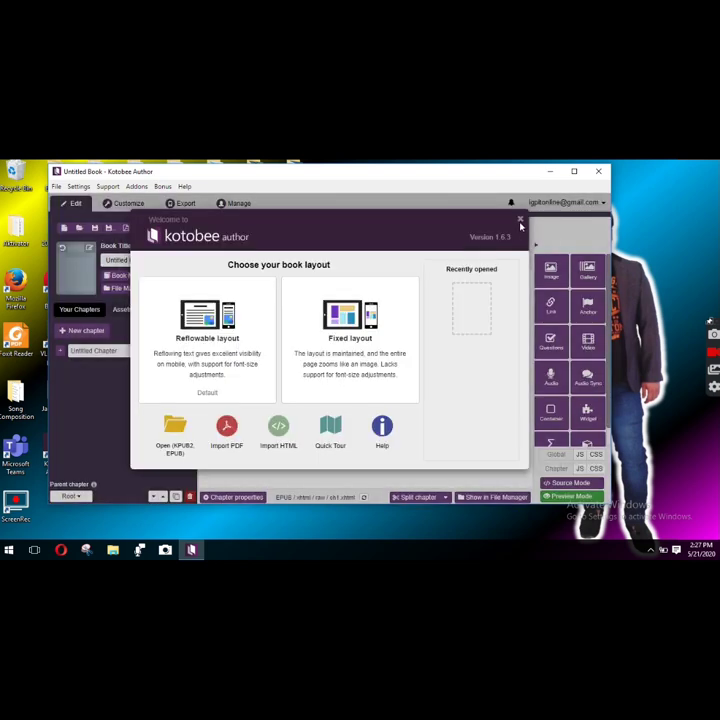
{"action": "left_click", "coordinate": [520, 219]}
- Log out of the current account and log back in with the pasted free serial
{"action": "left_click", "coordinate": [604, 205]}
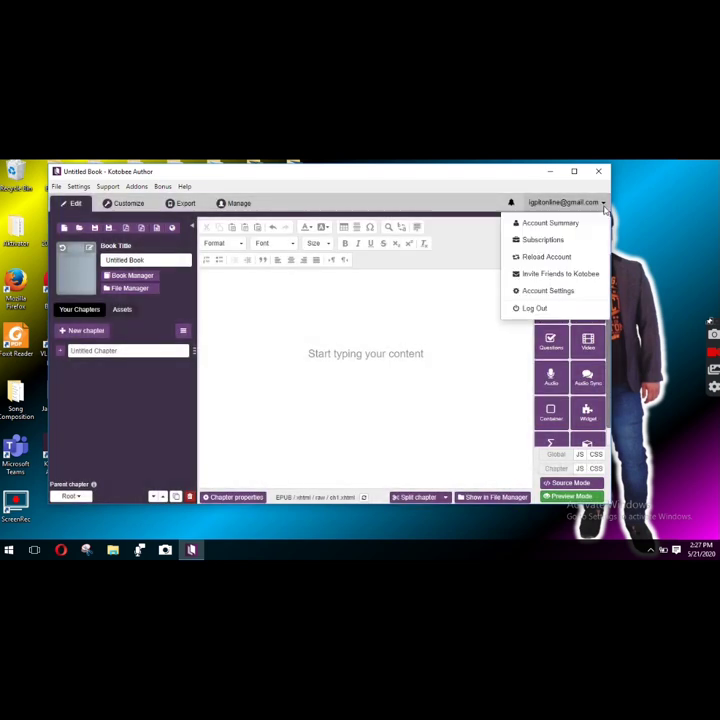
{"action": "left_click", "coordinate": [541, 309]}
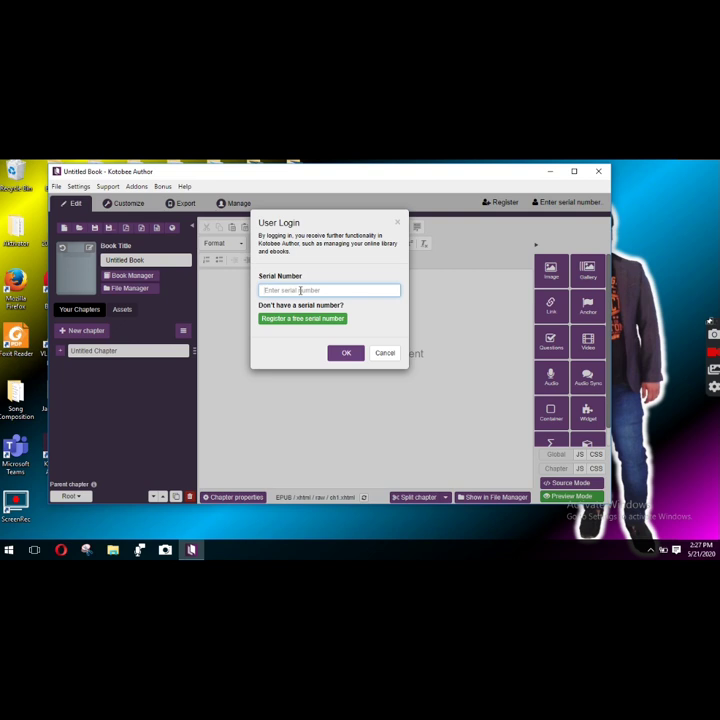
{"action": "key", "text": "ctrl+v"}
{"action": "left_click", "coordinate": [346, 353]}
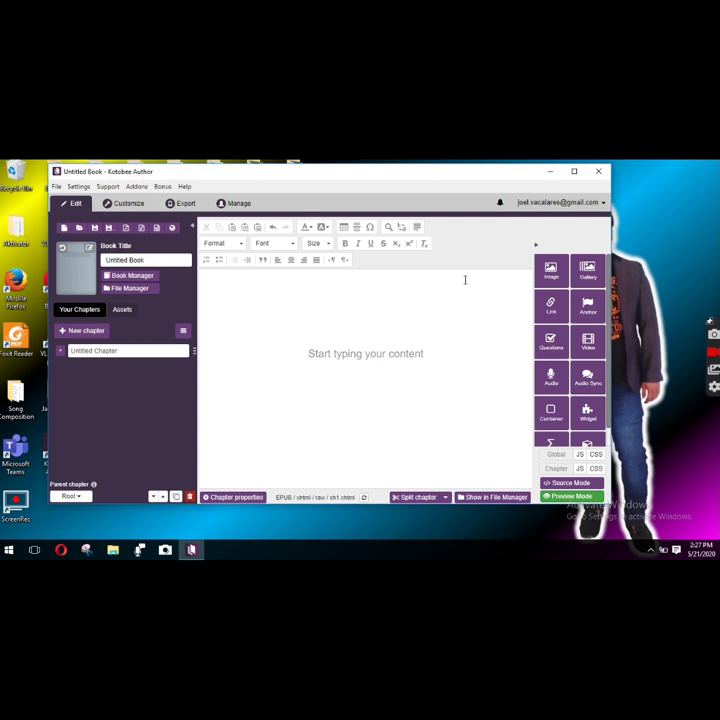
- Log out again, cancel the login prompt, and open the serial registration page
{"action": "left_click", "coordinate": [604, 204]}
{"action": "left_click", "coordinate": [530, 310]}
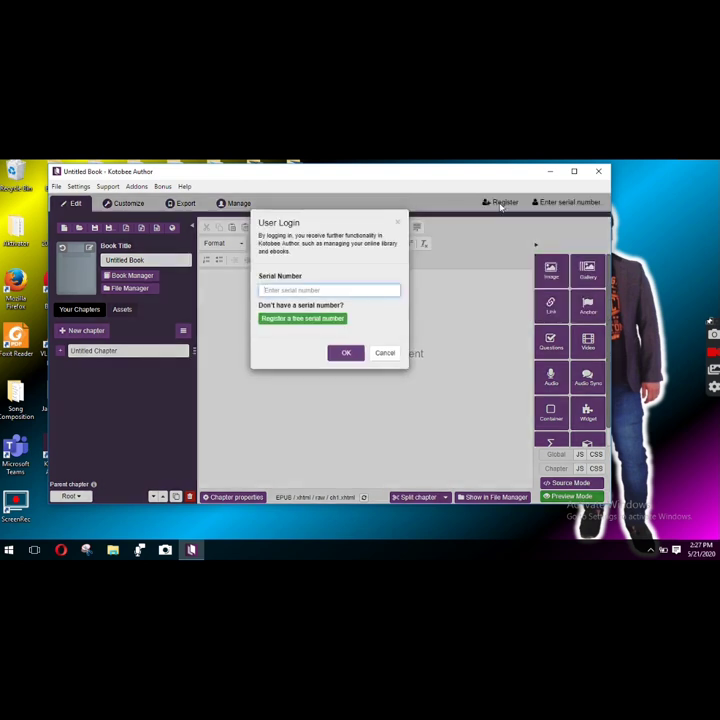
{"action": "left_click", "coordinate": [383, 354]}
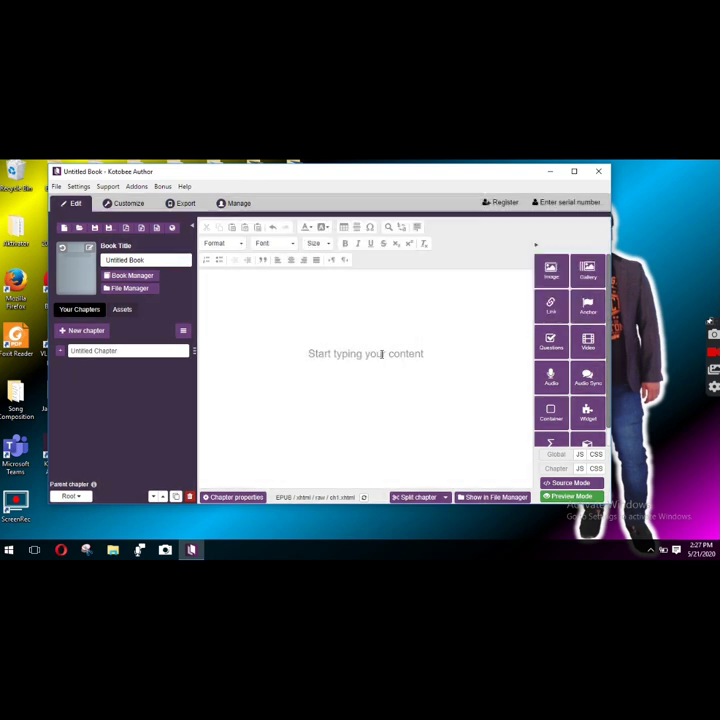
{"action": "left_click", "coordinate": [497, 204]}
{"action": "left_click", "coordinate": [388, 298]}
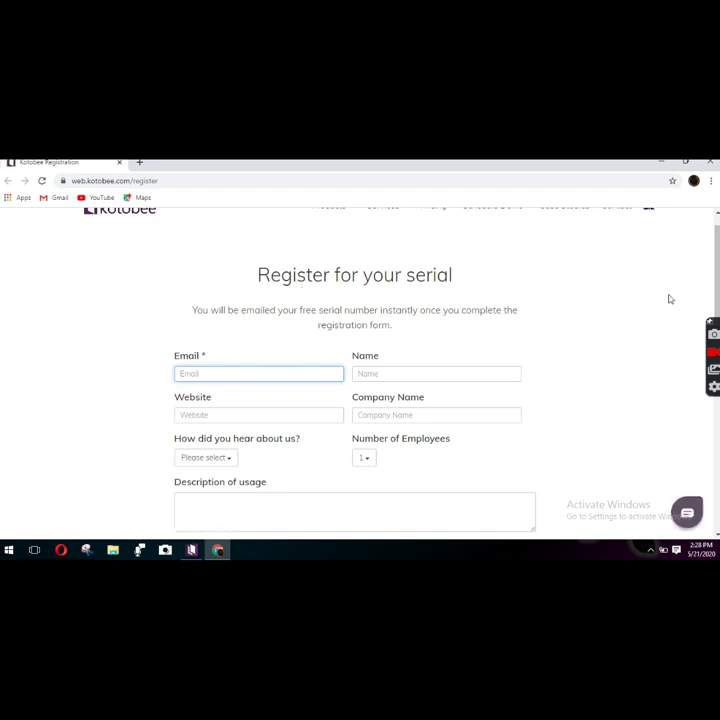
{"action": "mouse_move", "coordinate": [716, 283]}
{"action": "left_mouse_down"}
{"action": "mouse_move", "coordinate": [716, 347]}
{"action": "mouse_move", "coordinate": [715, 305]}
{"action": "left_mouse_up"}
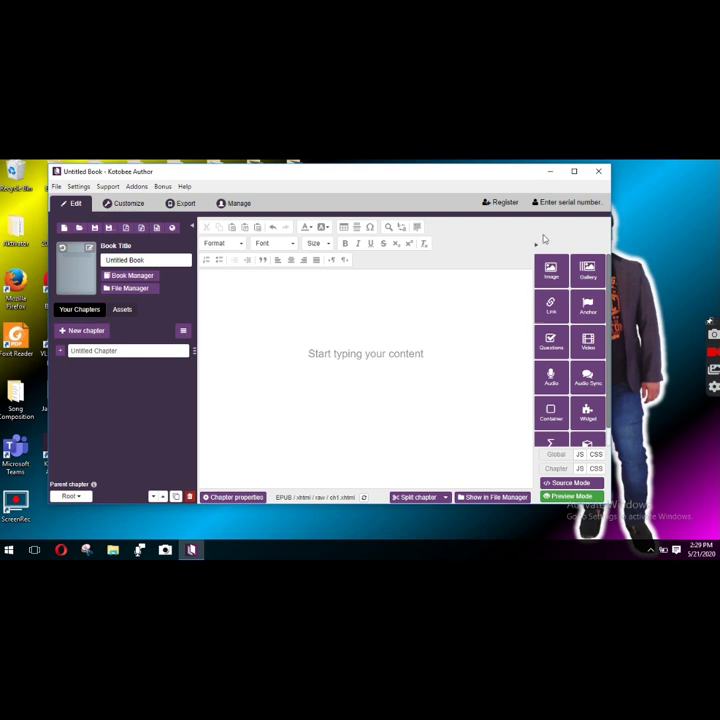
- Move the window aside and log in by pasting the free serial number into 'Enter serial number'
{"action": "left_click_drag", "start_coordinate": [455, 172], "coordinate": [393, 187]}
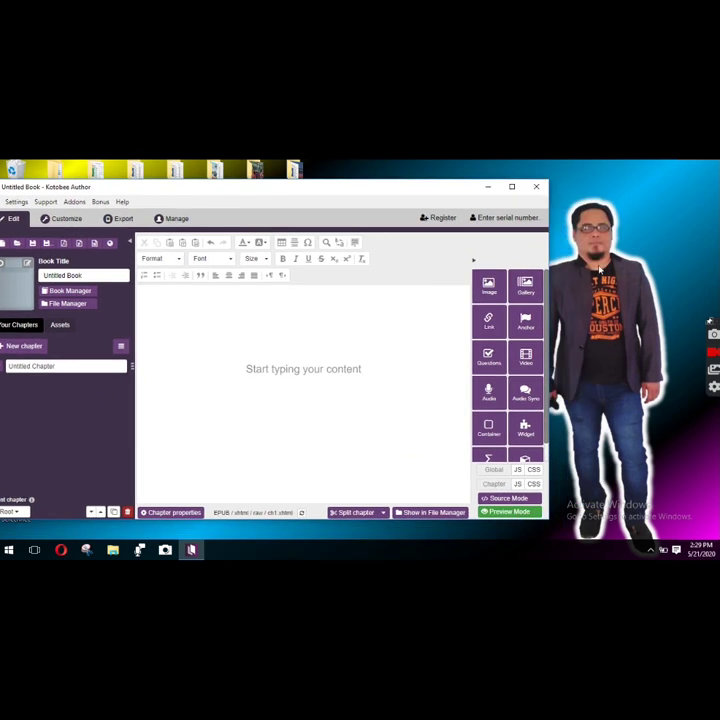
{"action": "left_click", "coordinate": [505, 217]}
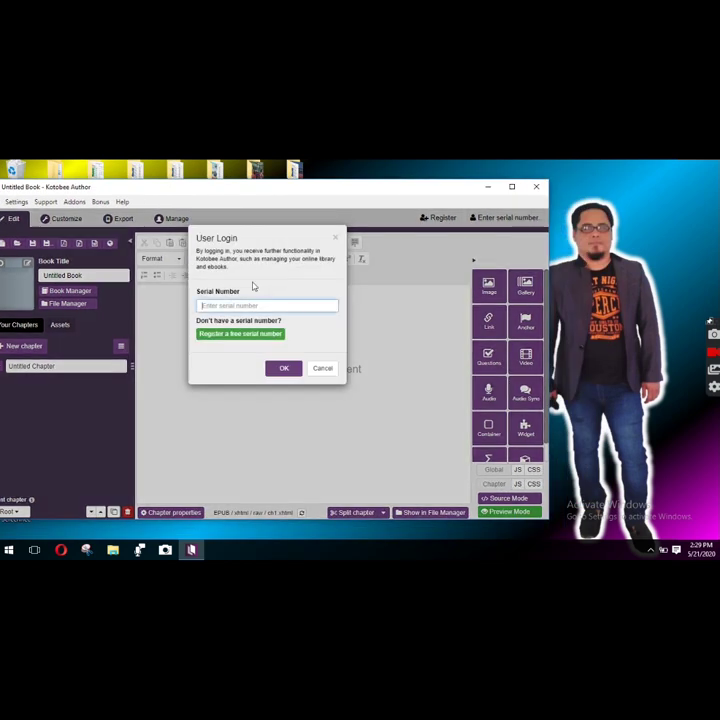
{"action": "key", "text": "ctrl+v"}
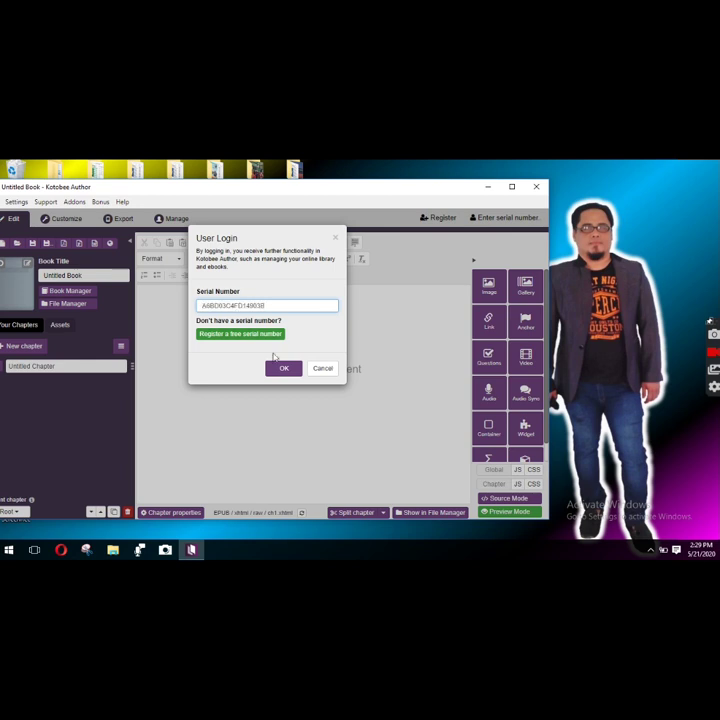
{"action": "left_click", "coordinate": [283, 368]}
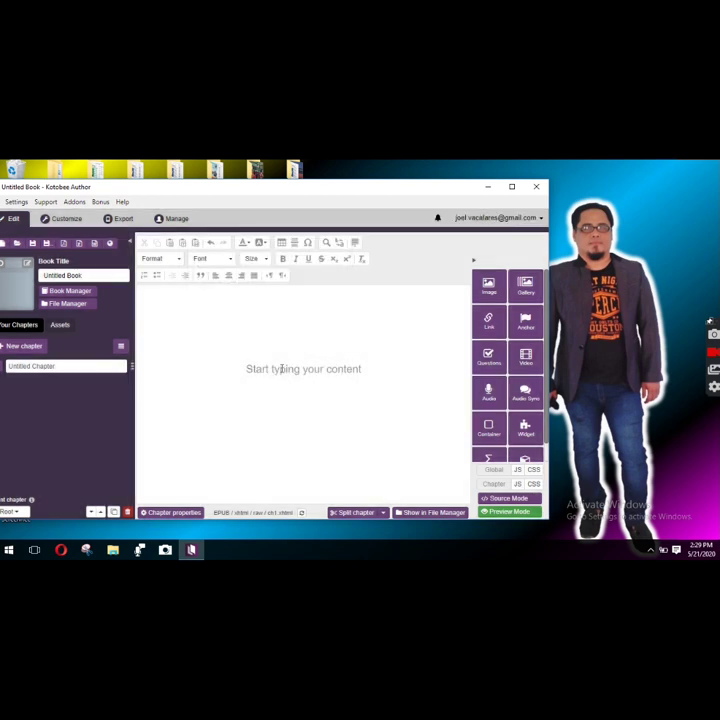